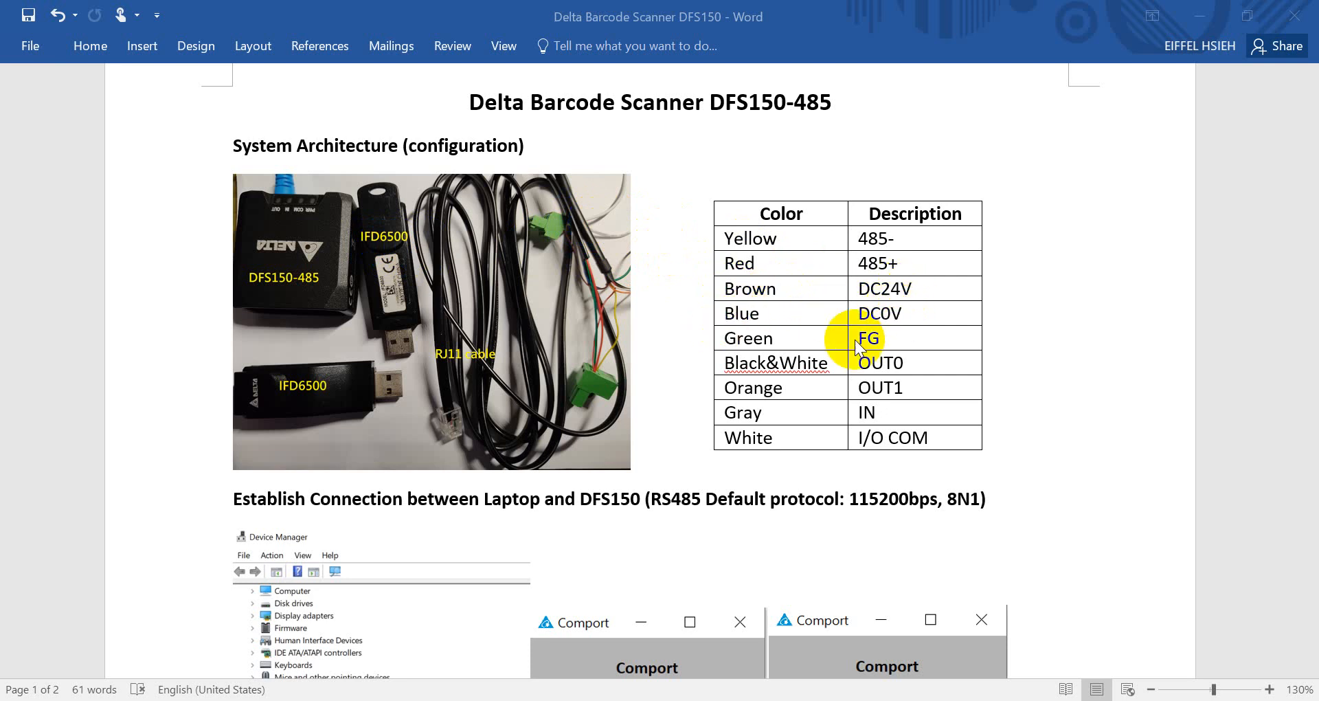
scroll(1005, 376, down, 3)
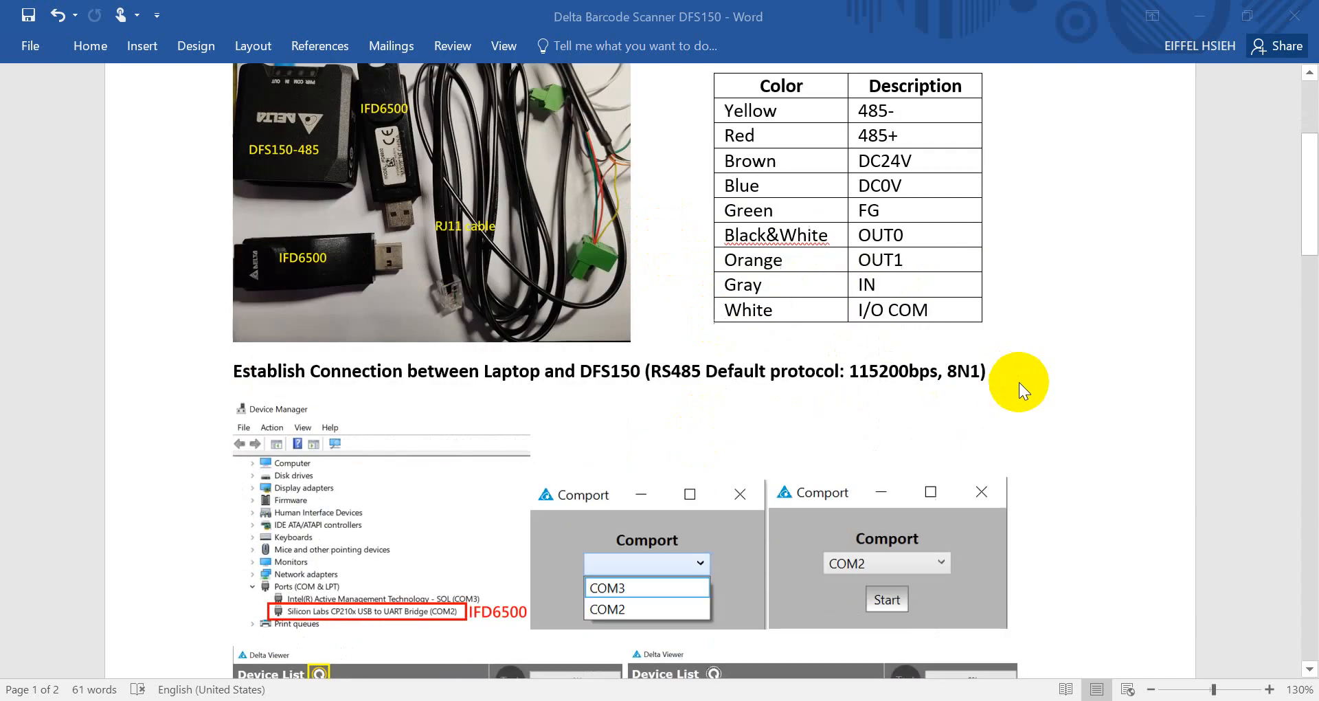
scroll(1021, 392, down, 3)
scroll(1025, 412, down, 3)
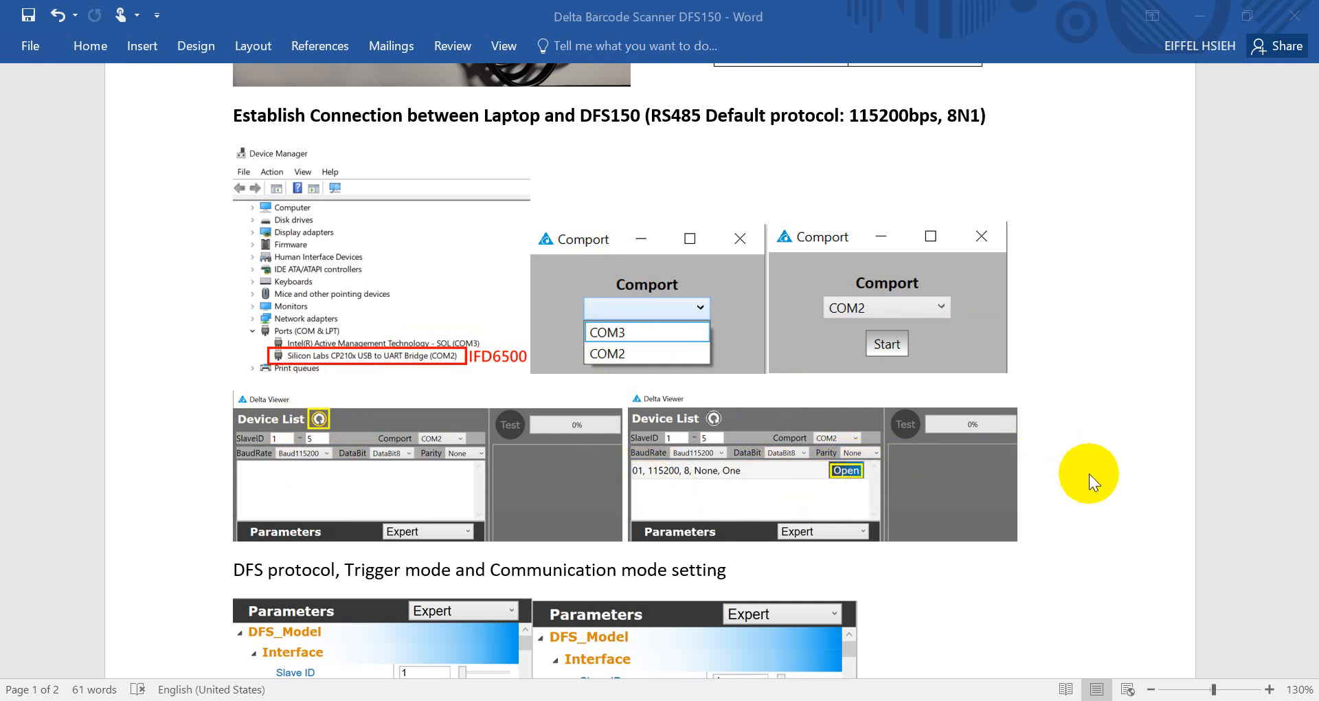
scroll(1092, 478, down, 3)
scroll(1095, 483, down, 2)
scroll(1098, 486, down, 3)
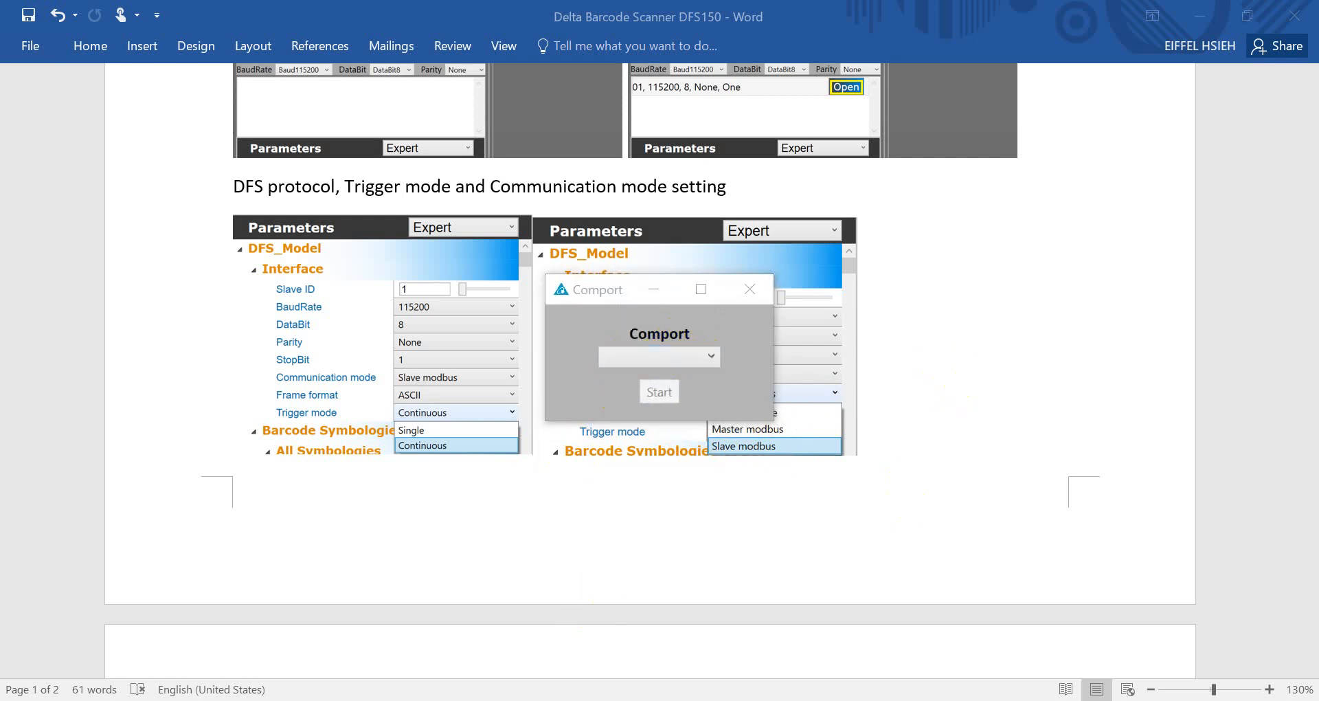
Confirm in Device Manager that the Silicon Labs CP210x bridge sits on COM2.
click(114, 419)
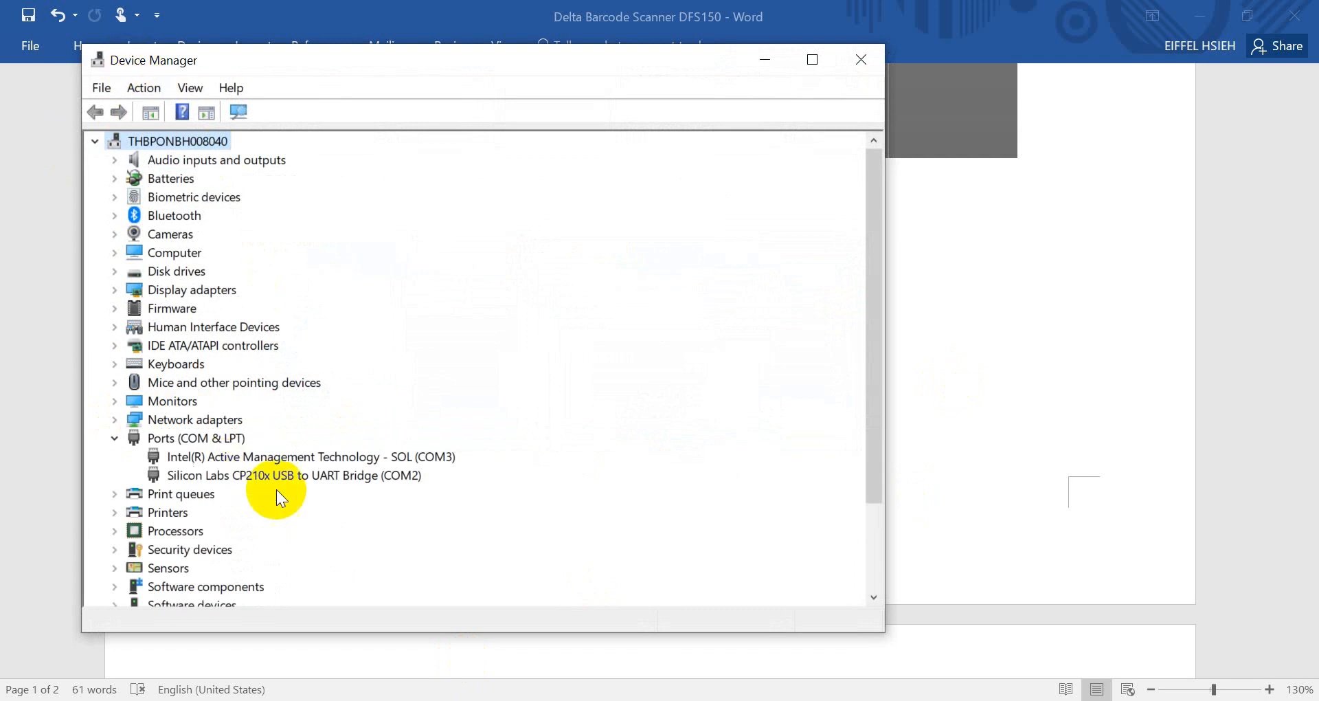
click(310, 476)
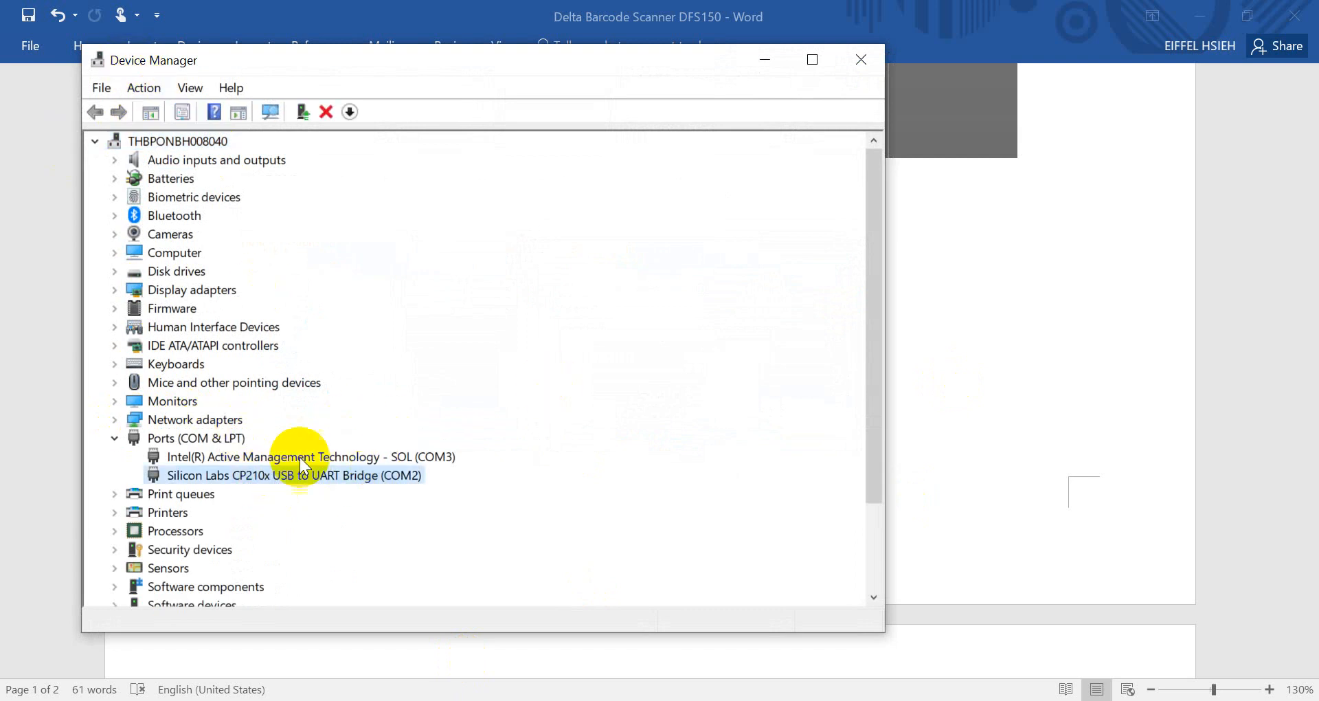
click(861, 59)
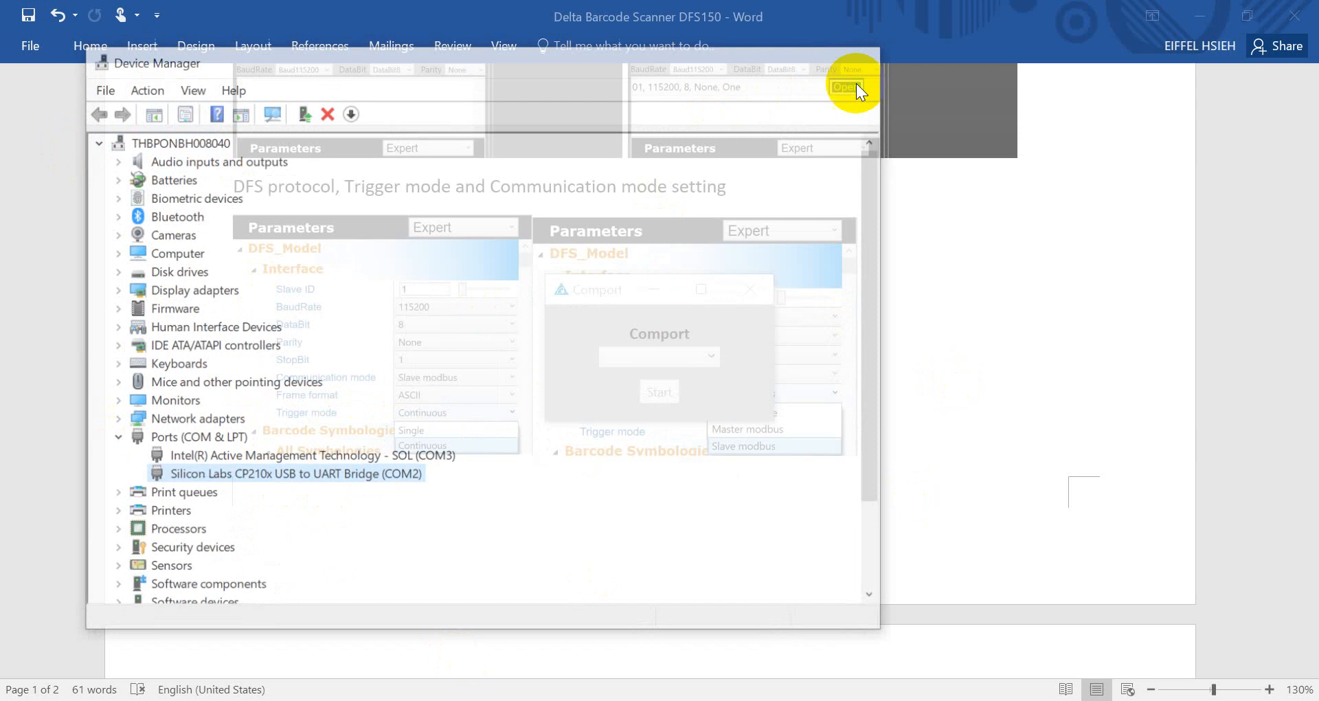
Start Delta Viewer connected through the COM2 communication port.
click(711, 357)
click(640, 389)
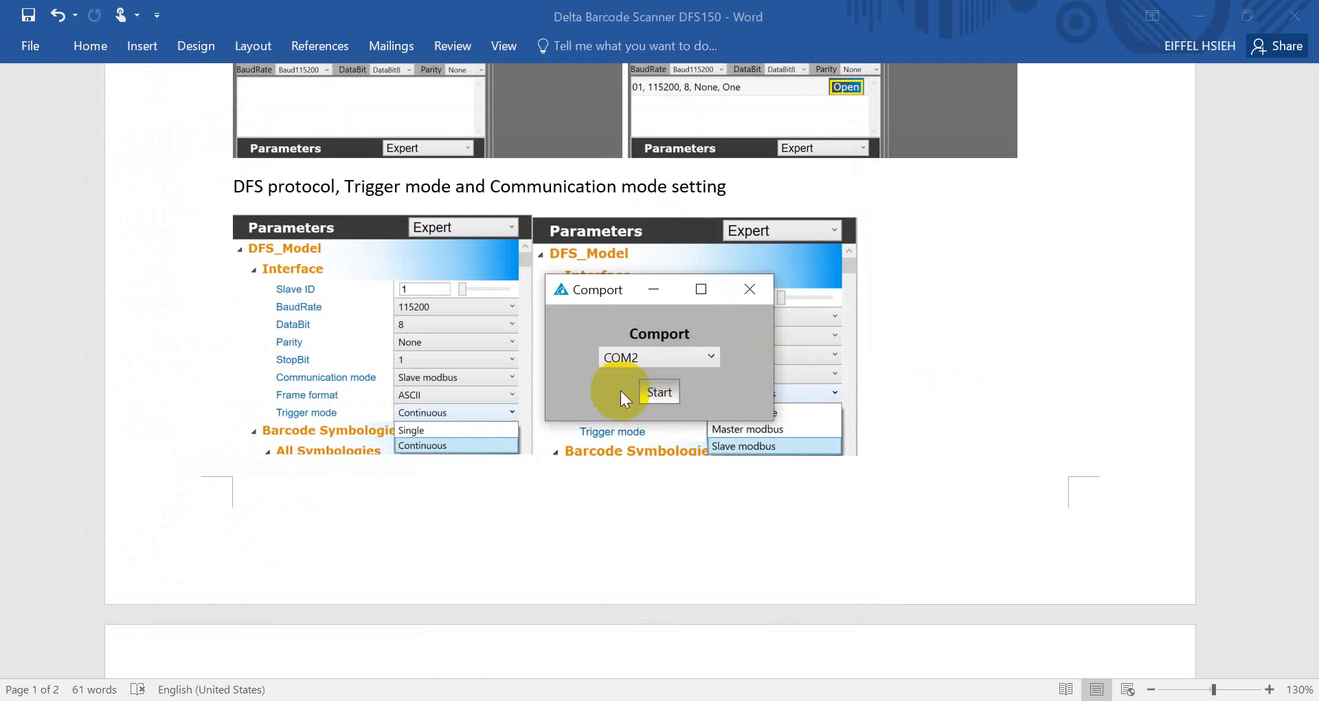
click(659, 391)
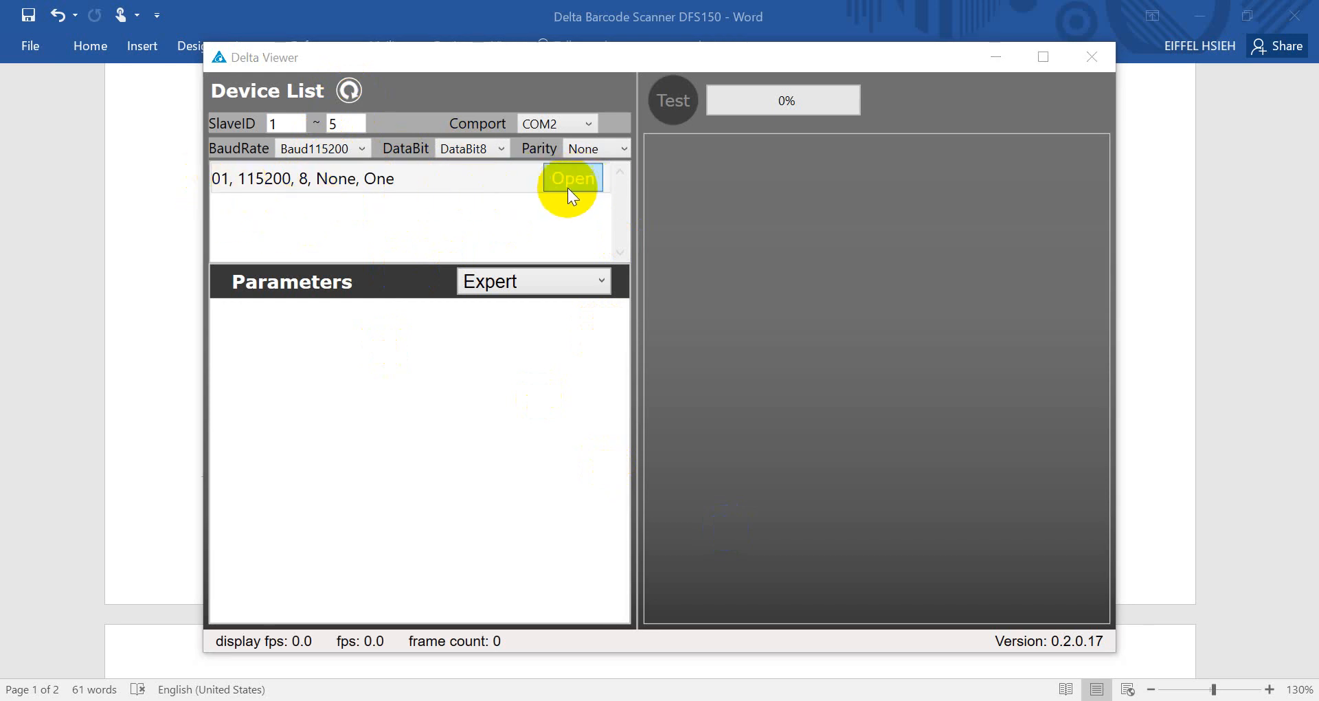
Connect to the detected scanner and compare the Beginner and Expert parameter levels.
click(566, 182)
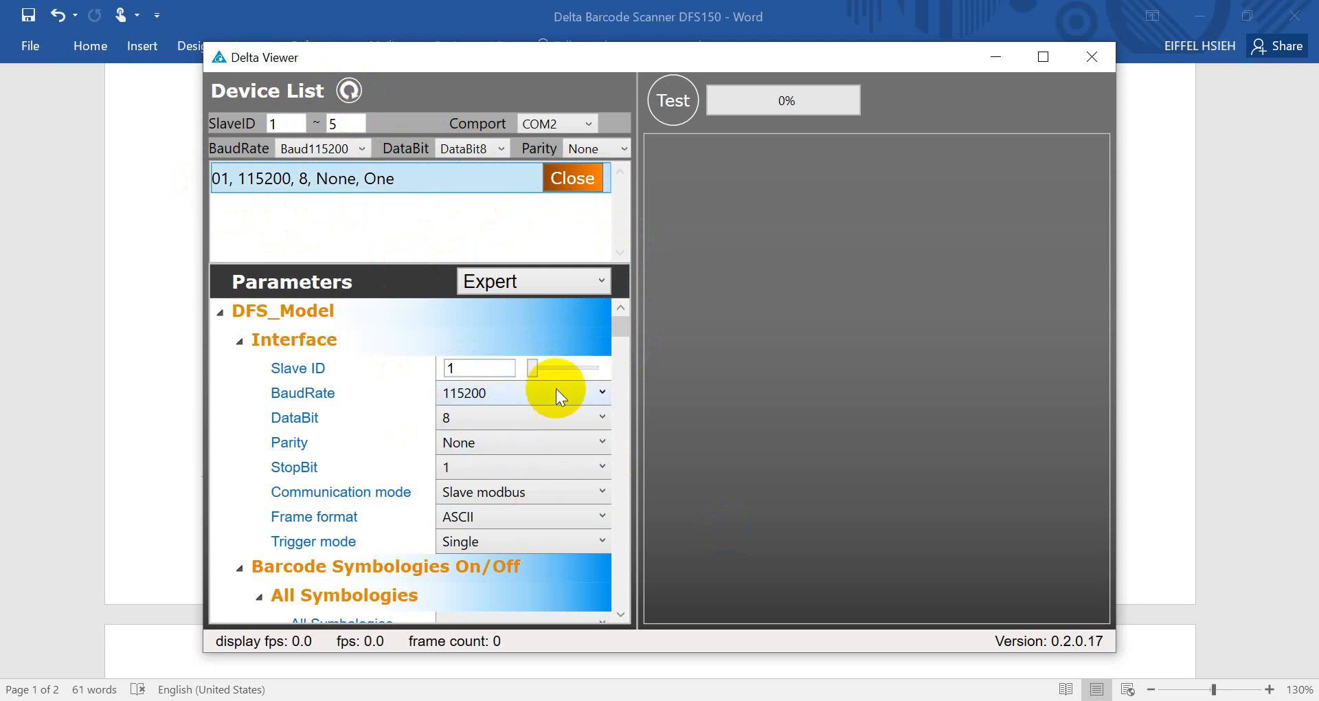
click(559, 288)
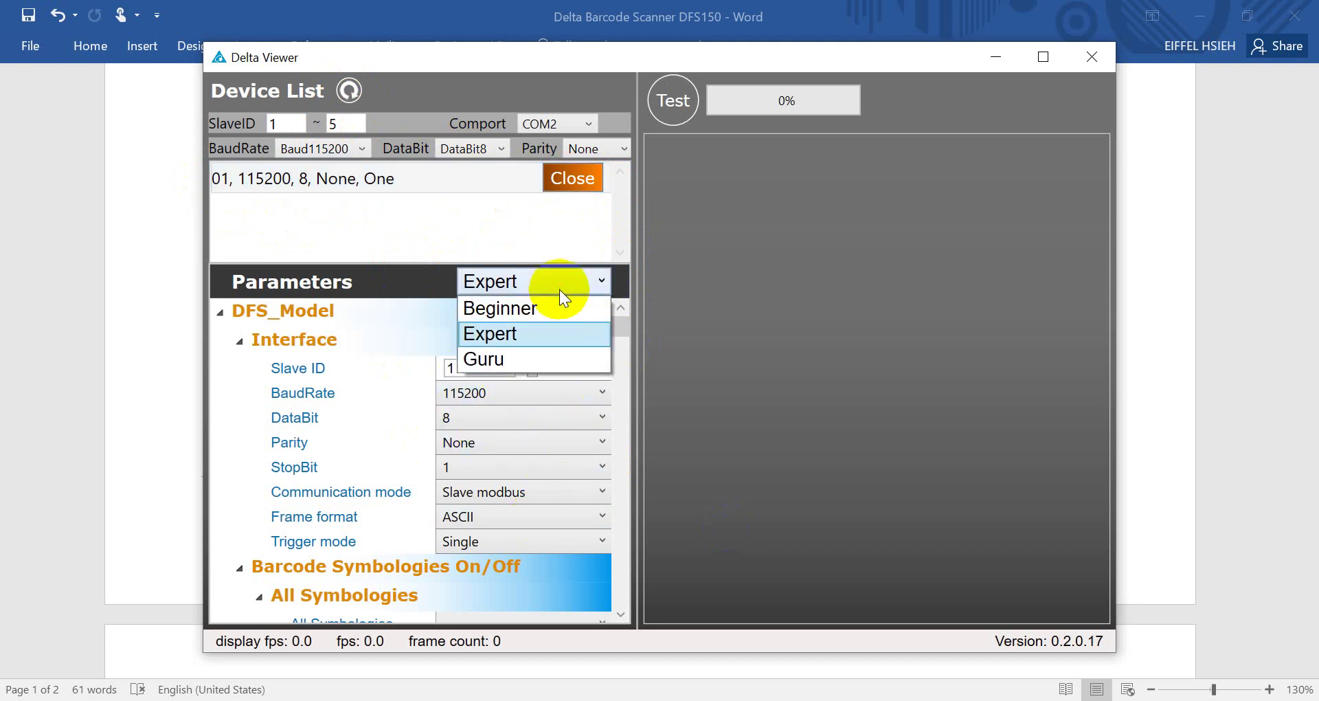
click(504, 311)
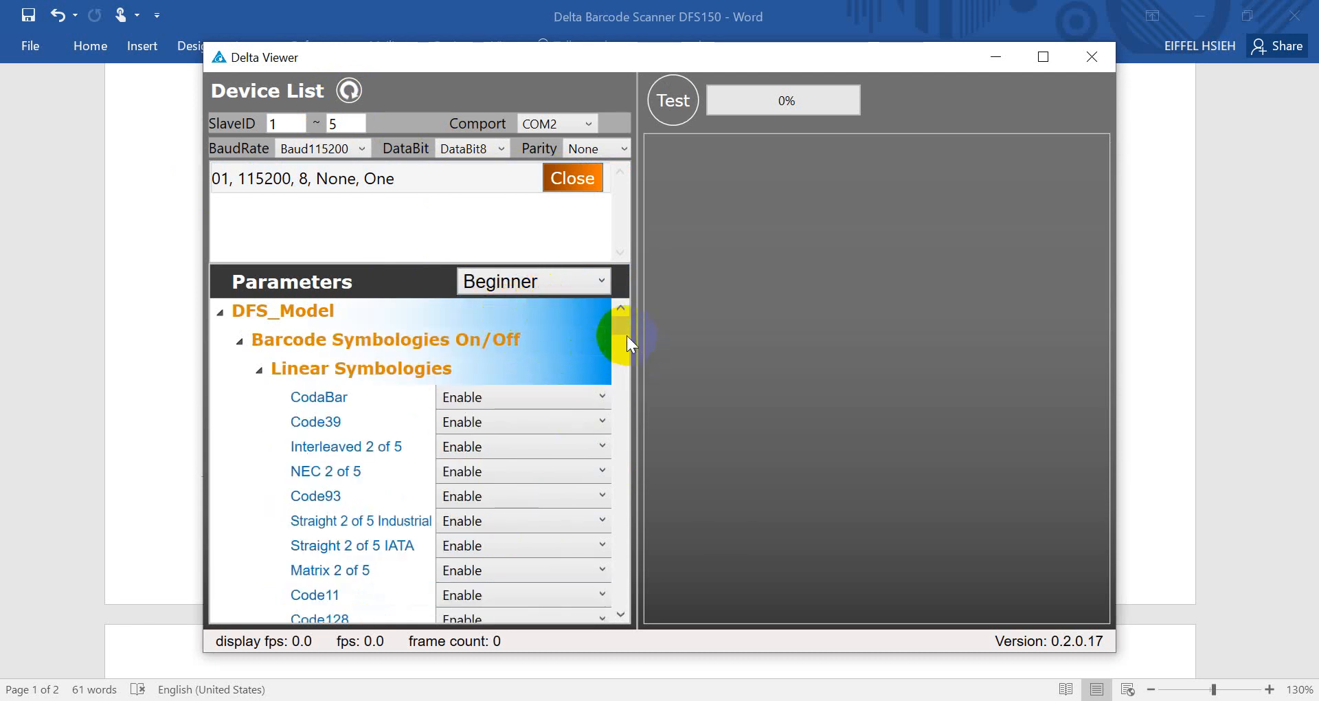
drag(624, 330, 628, 541)
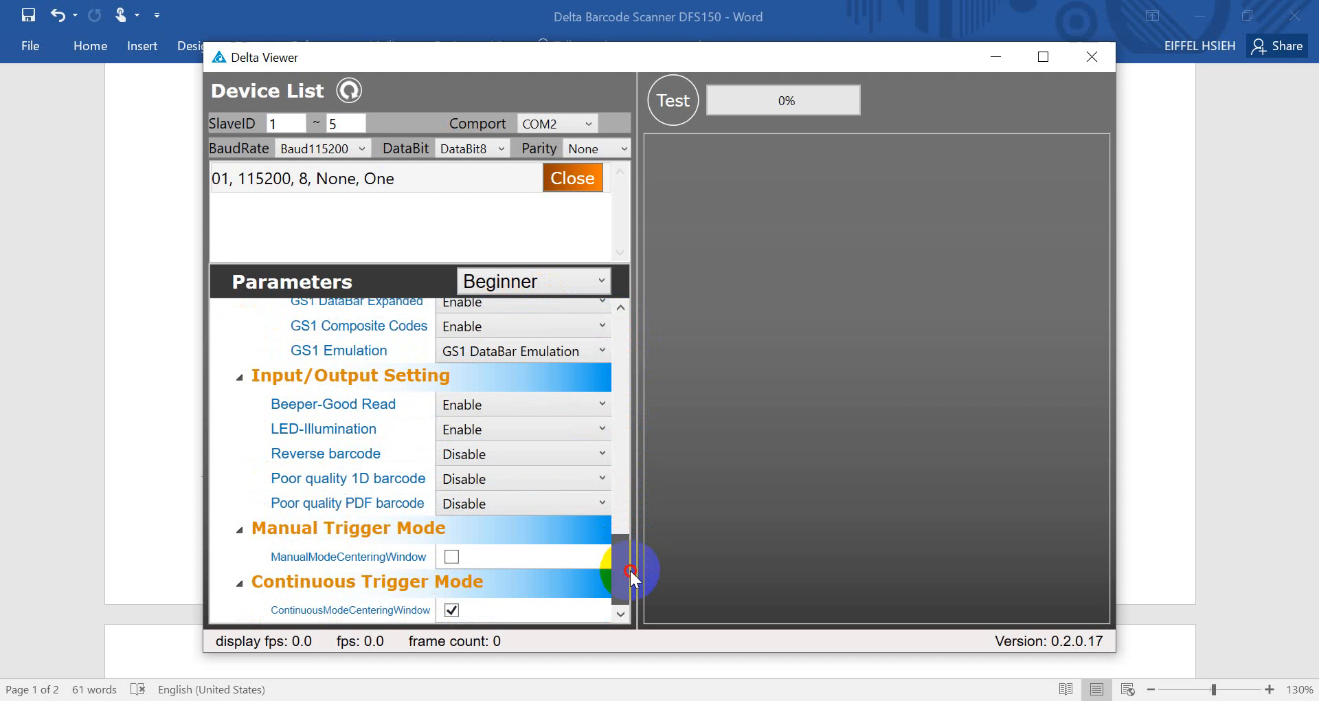
click(570, 284)
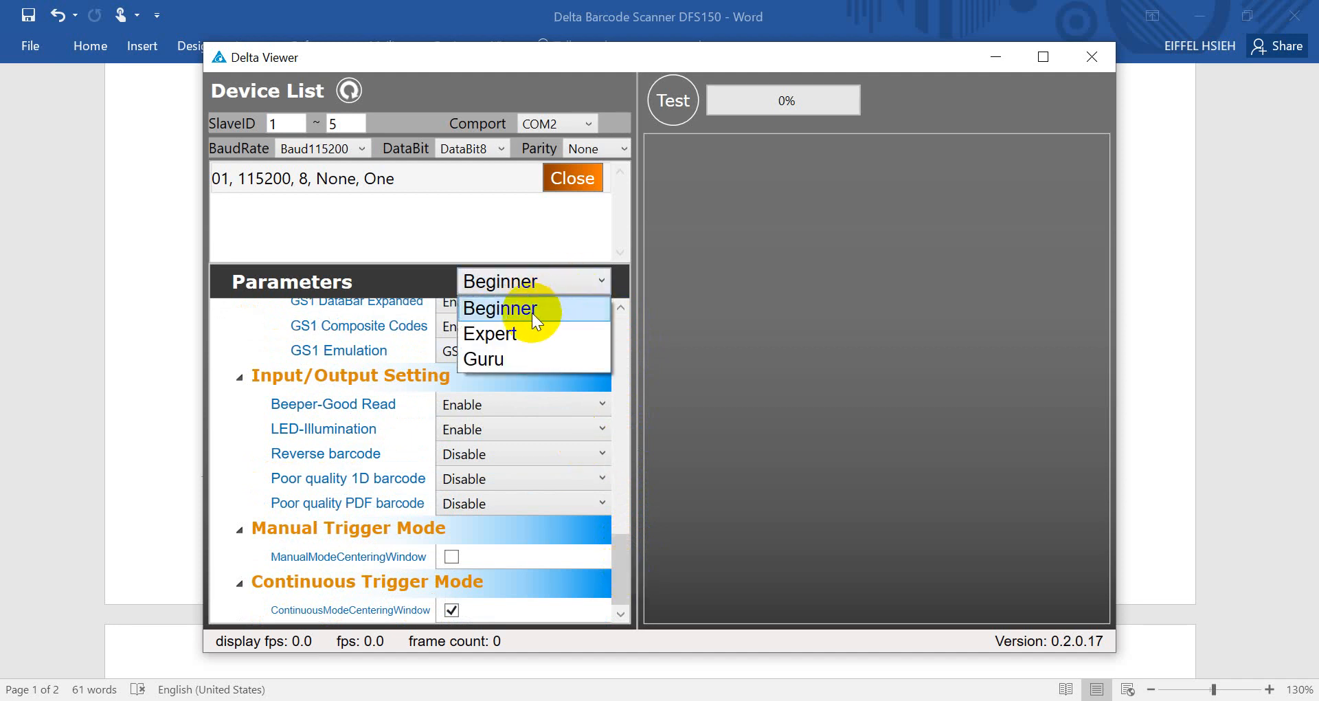
click(520, 330)
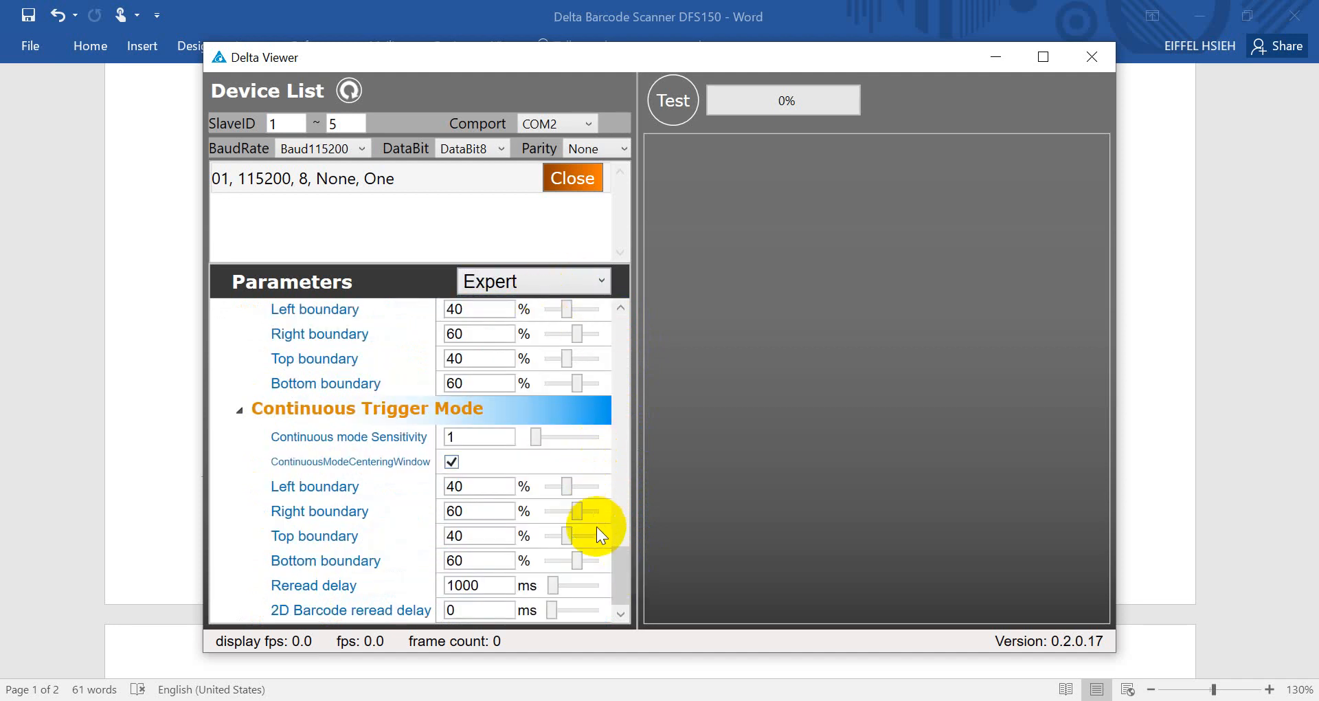
drag(620, 564, 638, 320)
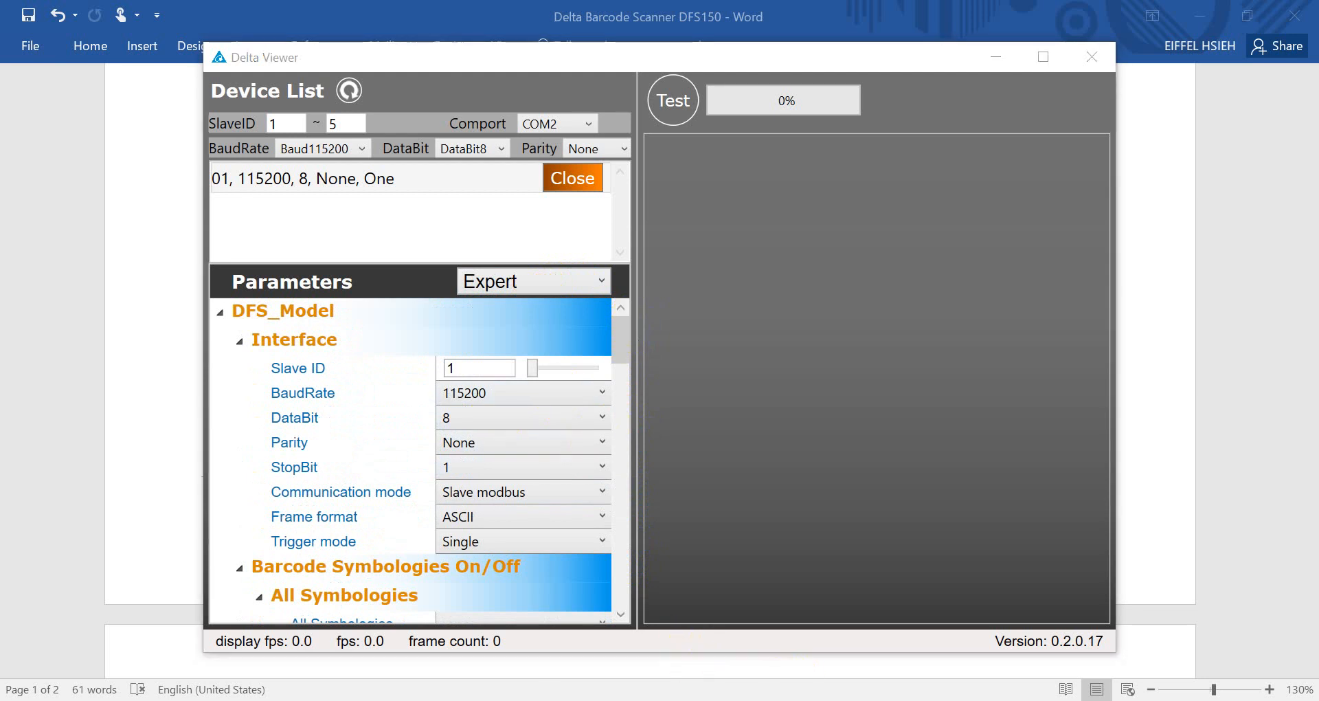
Browse the Guru parameter level, then settle on showing parameters at Expert.
click(623, 330)
mouse_move(623, 340)
mouse_down()
mouse_move(616, 598)
mouse_move(614, 572)
mouse_up()
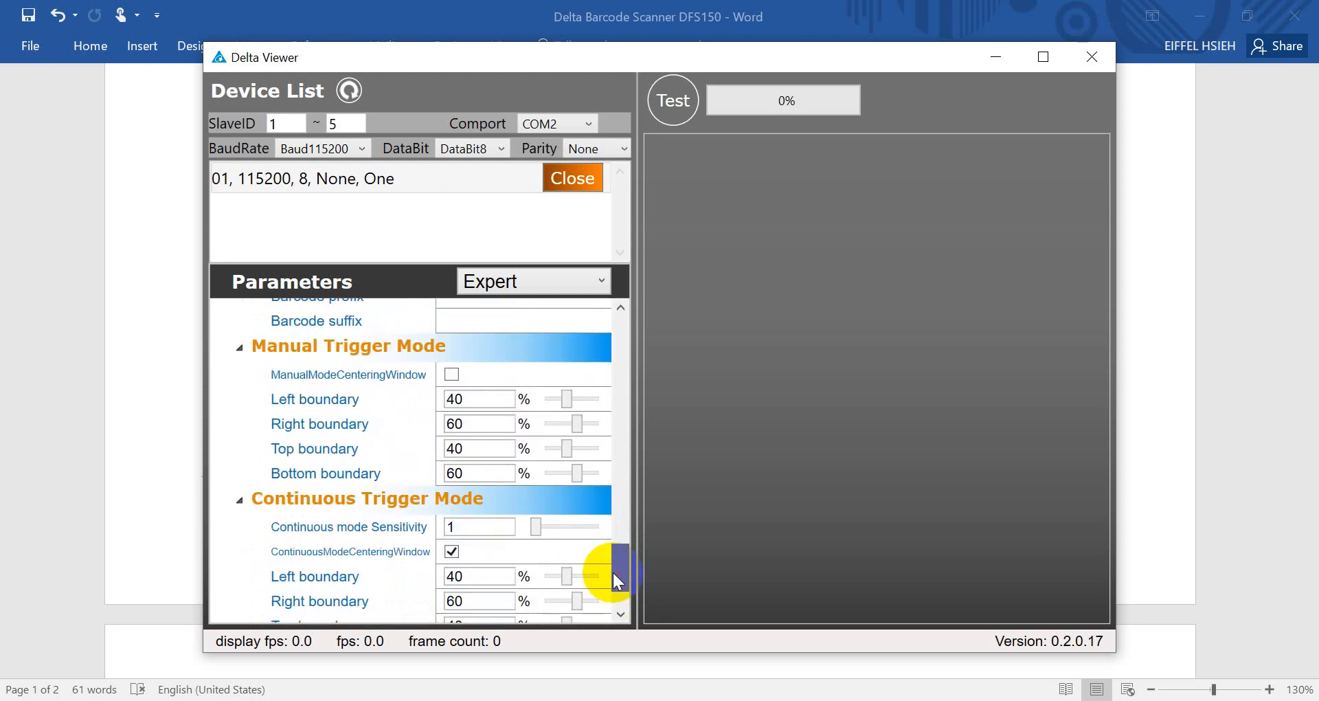
click(554, 280)
click(486, 358)
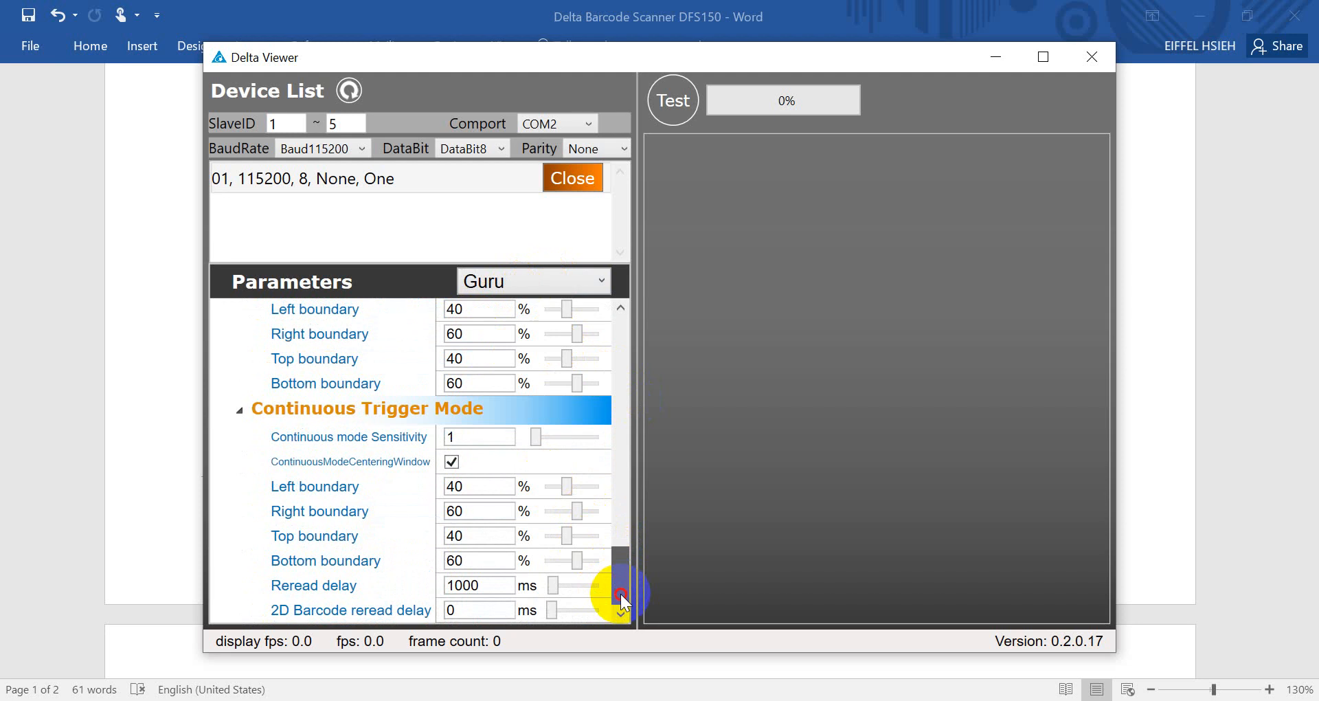
drag(622, 587, 632, 303)
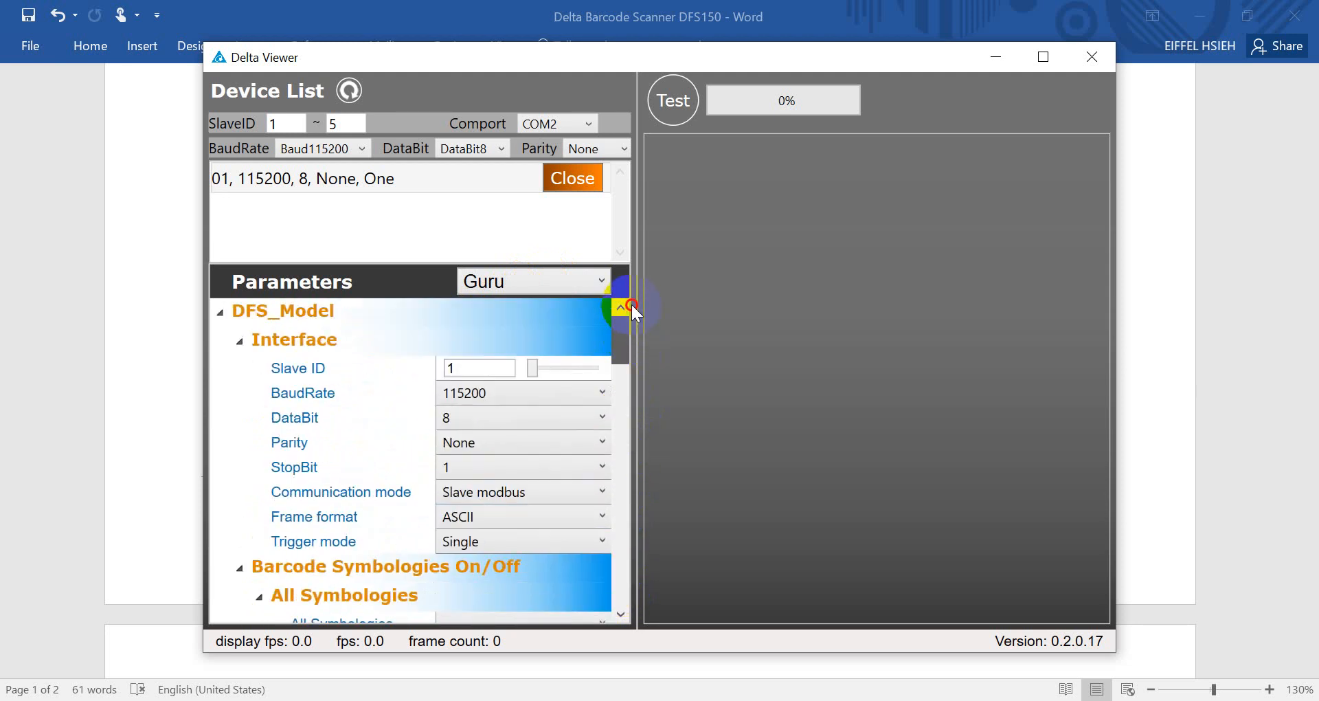
click(550, 279)
click(497, 332)
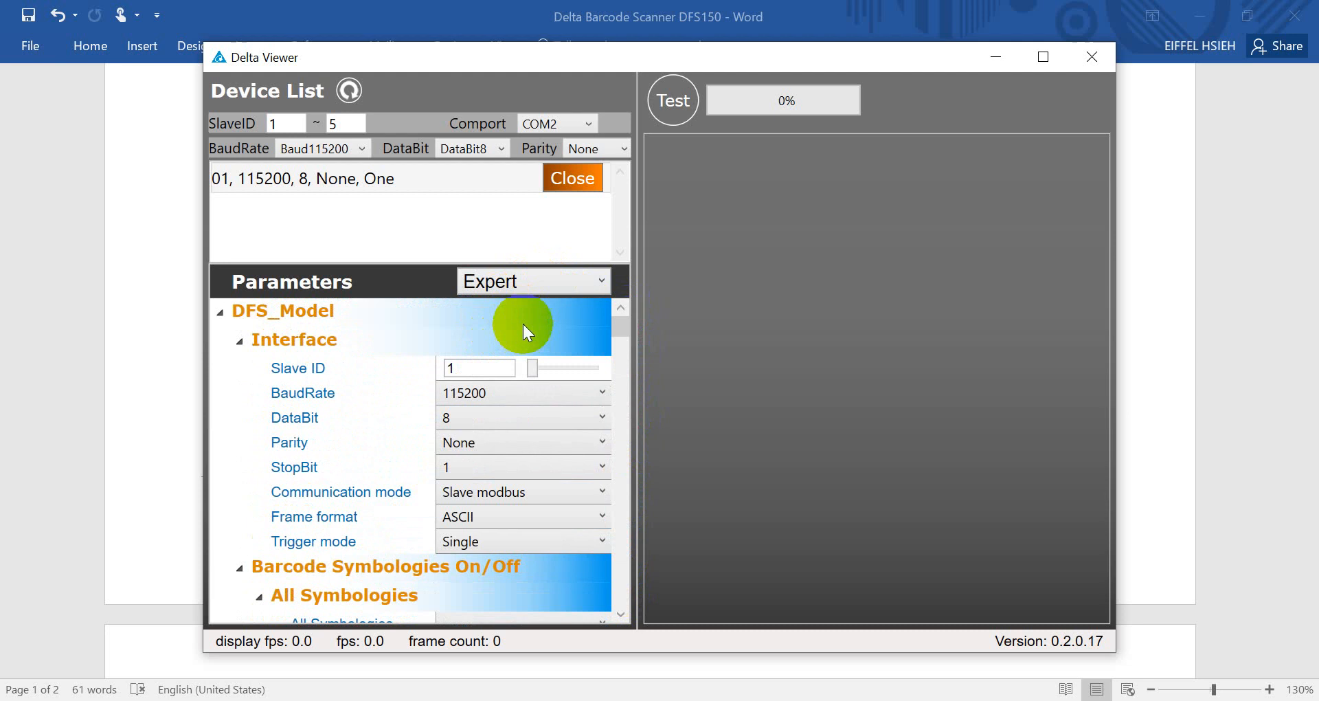
Minimize Delta Viewer so the Word guide's Test, Trigger and Capture section shows.
click(42, 519)
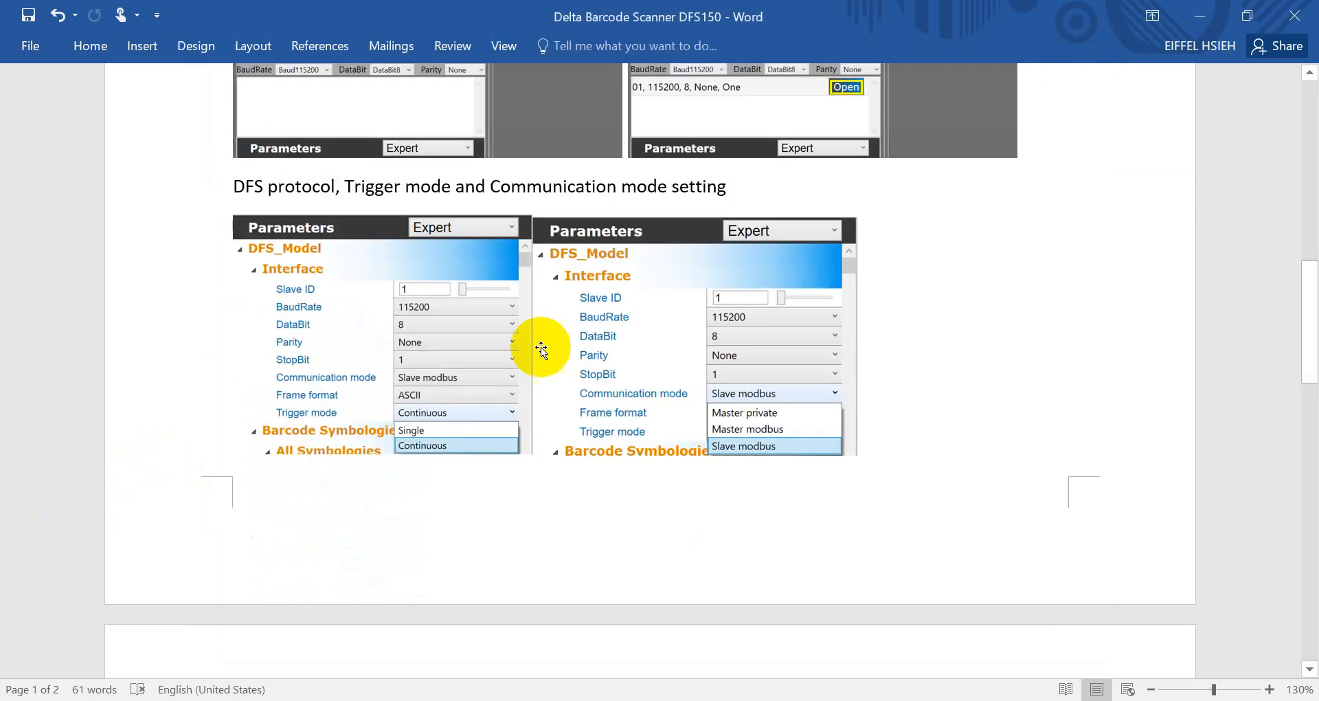
scroll(747, 391, down, 5)
scroll(746, 392, down, 3)
scroll(748, 392, down, 3)
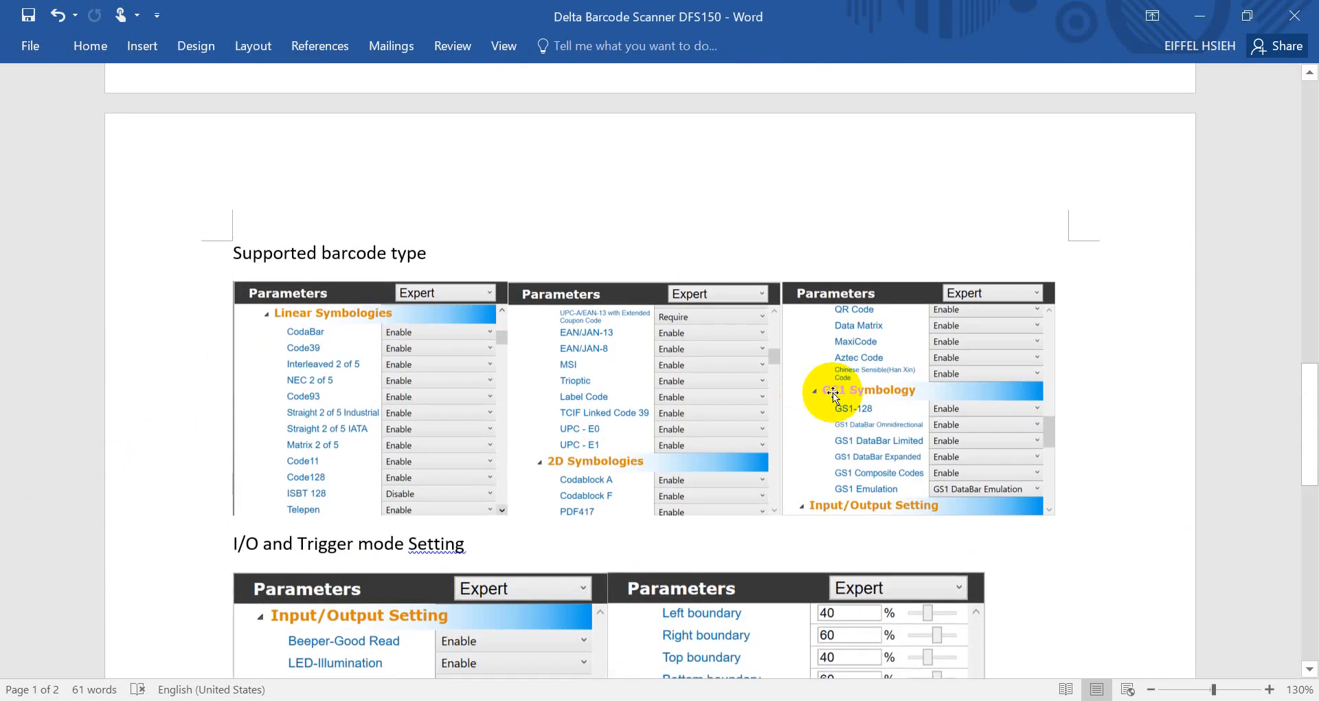
scroll(835, 392, down, 2)
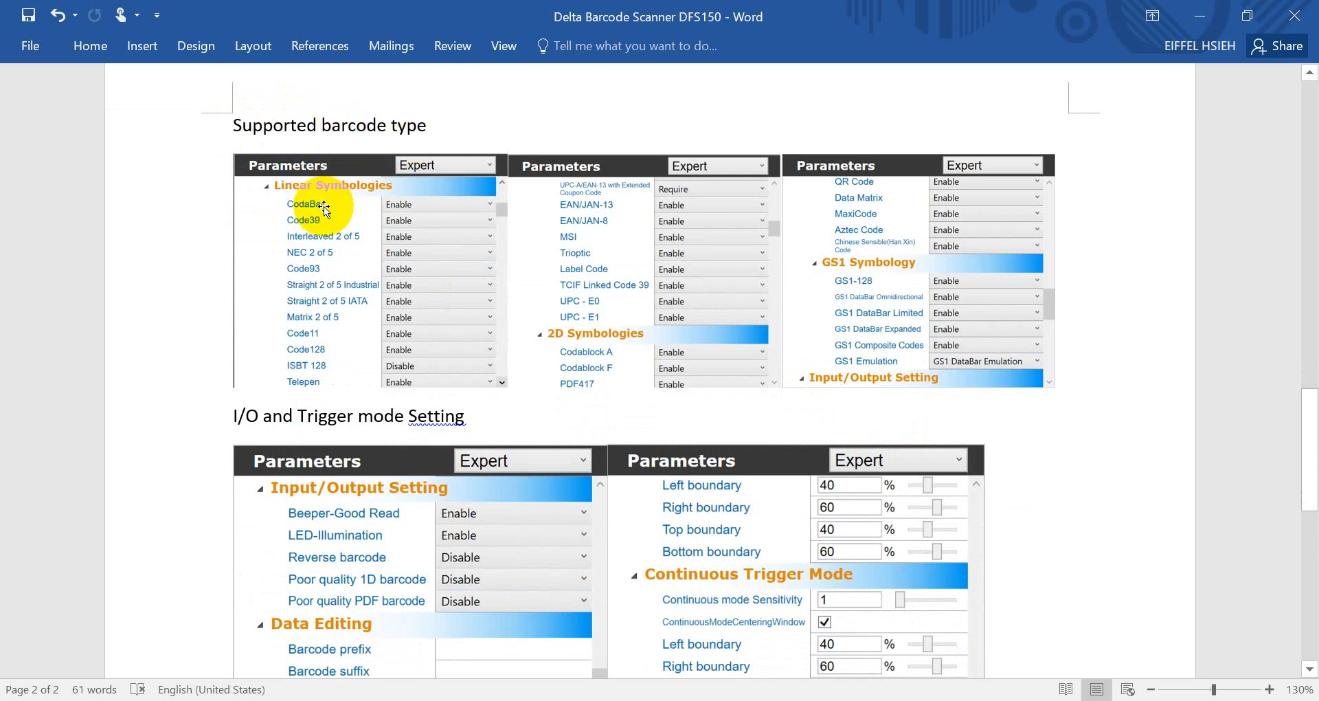
scroll(522, 401, down, 3)
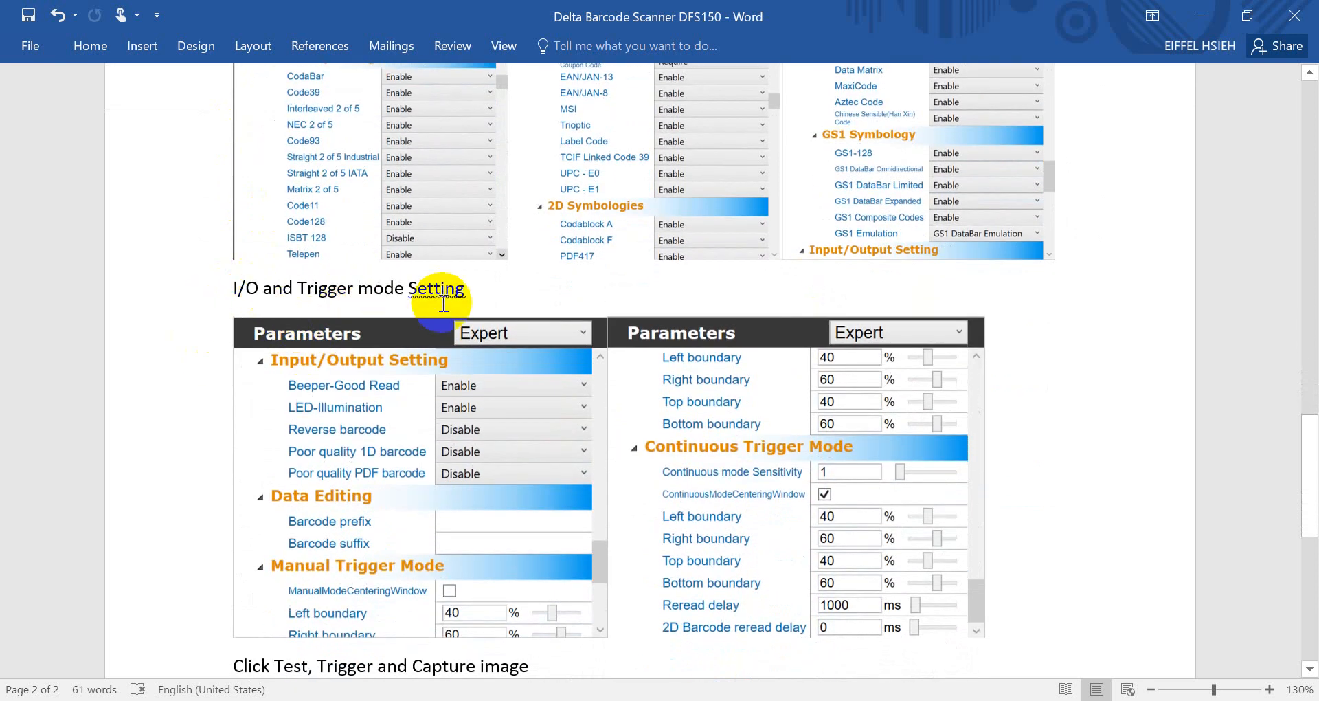
scroll(767, 383, down, 2)
scroll(979, 454, down, 3)
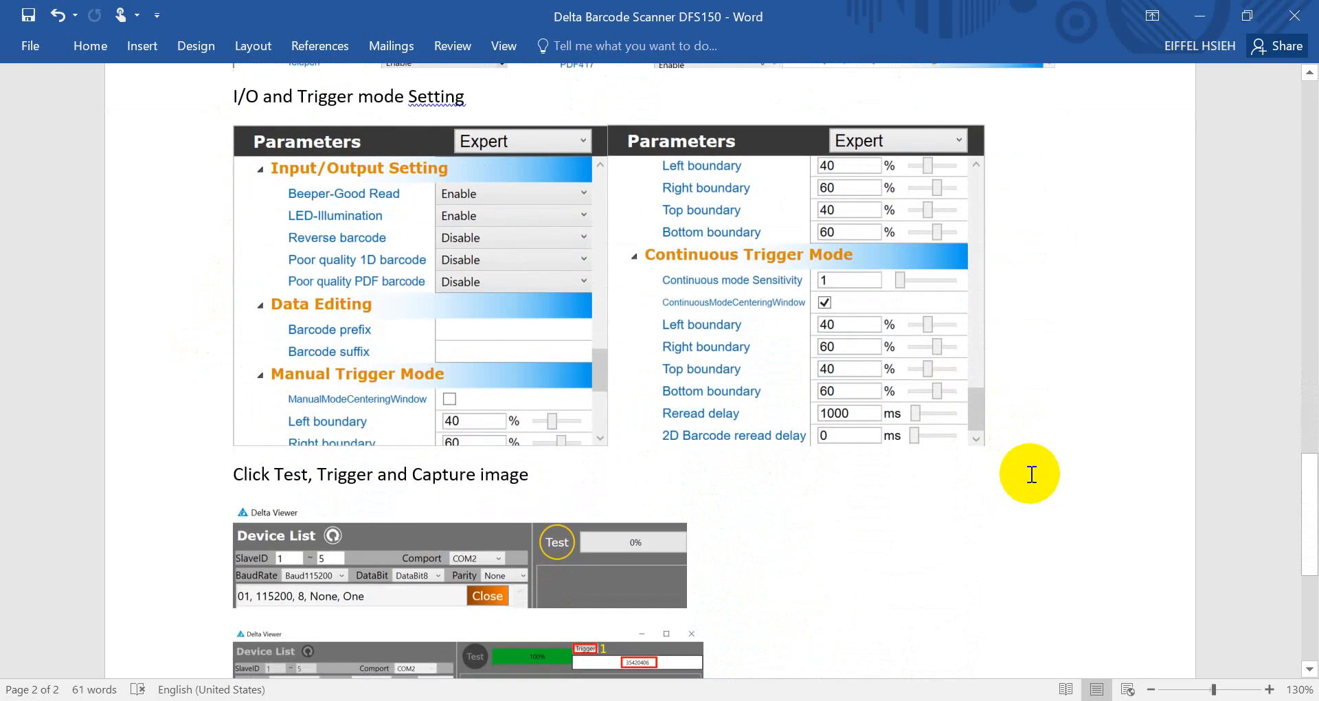
scroll(753, 438, down, 3)
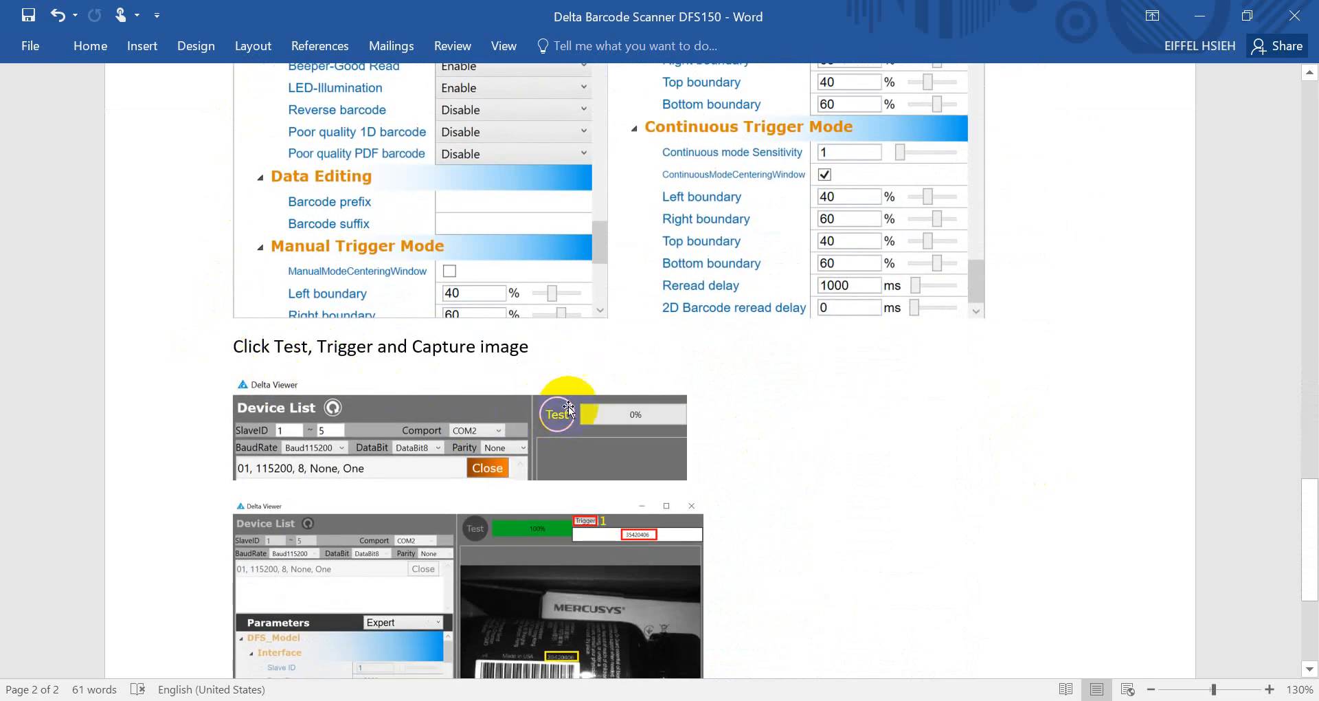
scroll(579, 418, down, 2)
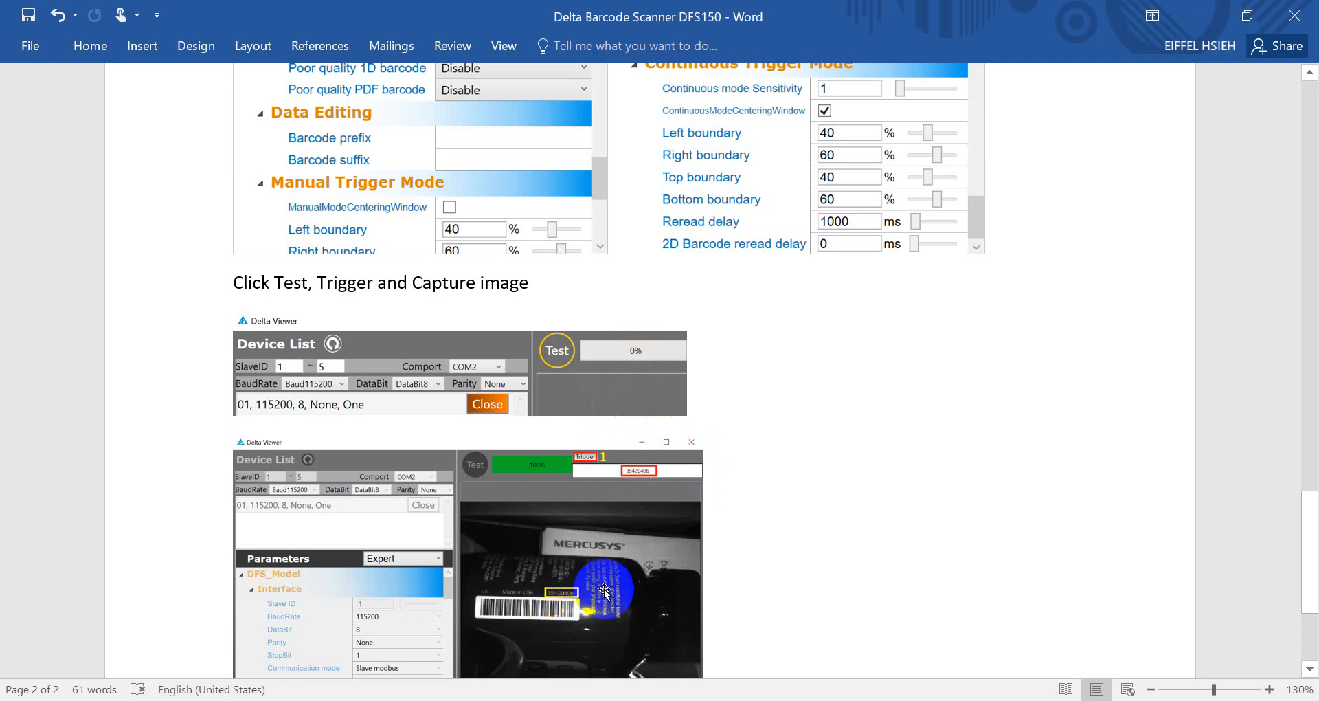
scroll(670, 535, down, 3)
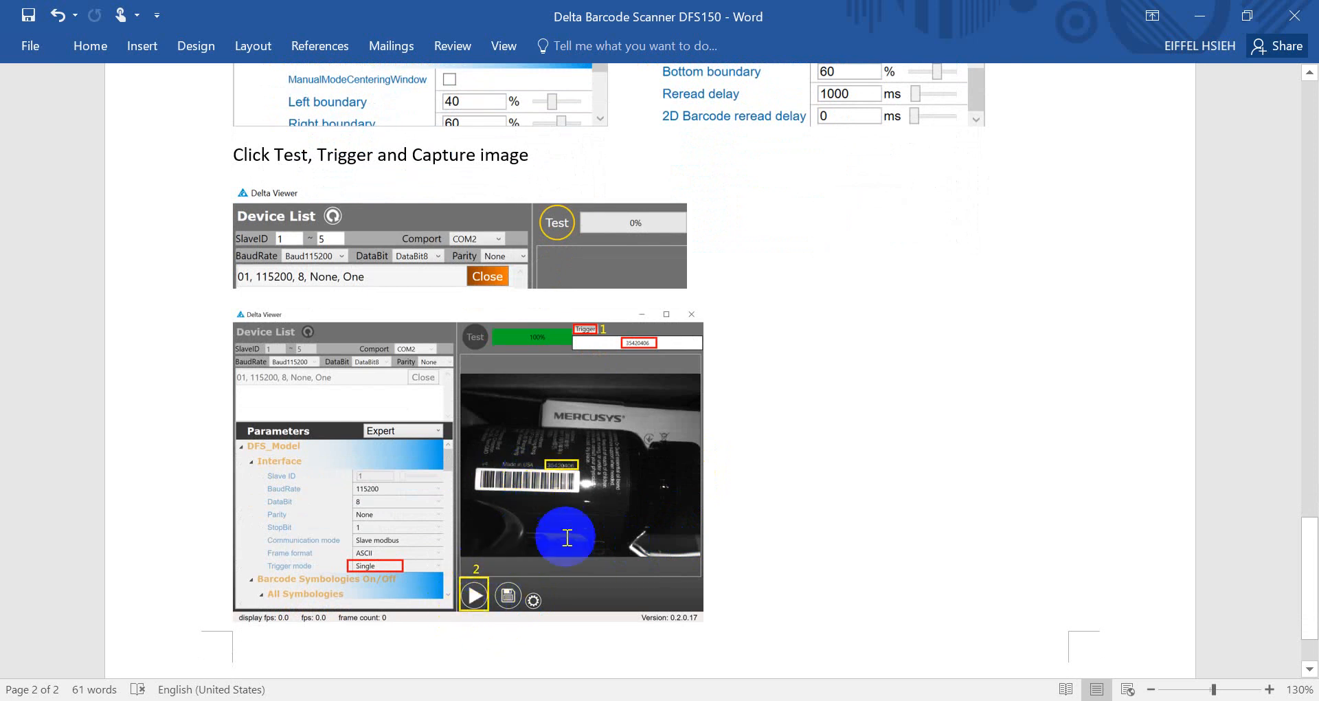
Return to Delta Viewer, trigger a first barcode decode and start the live camera view.
key(alt+Tab)
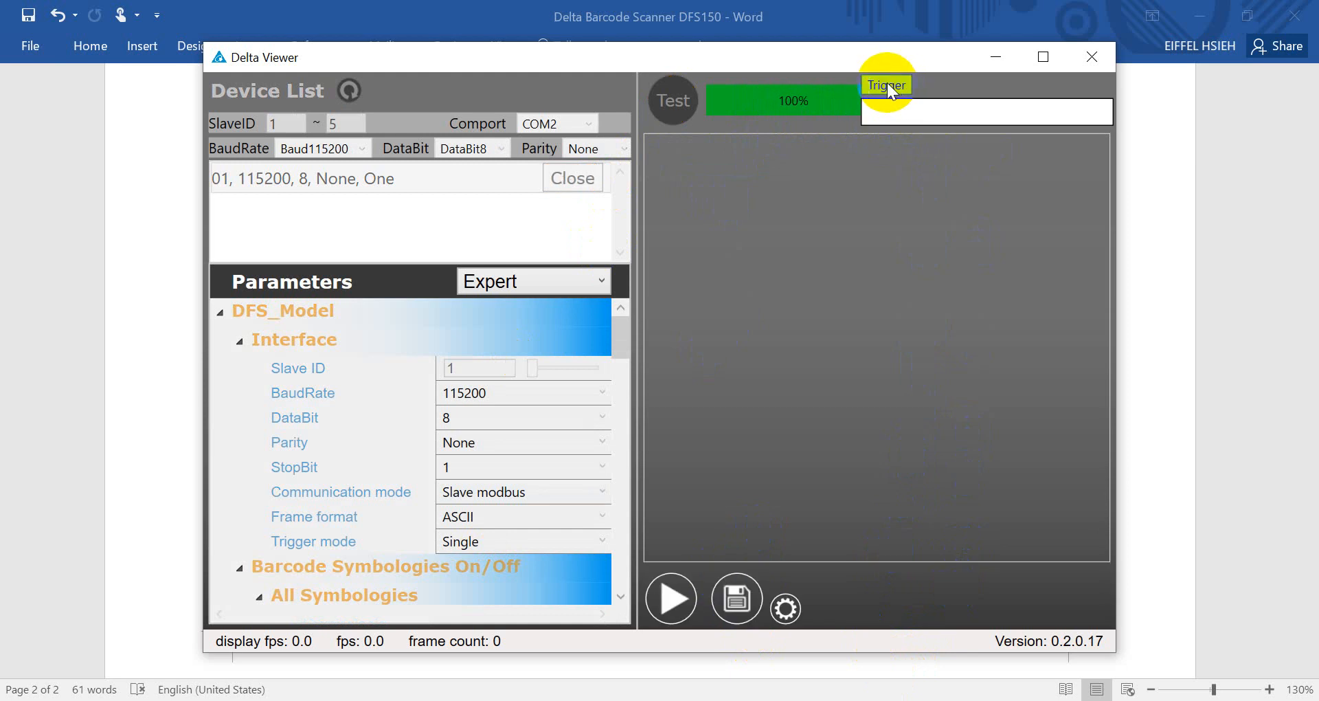
click(887, 84)
click(674, 593)
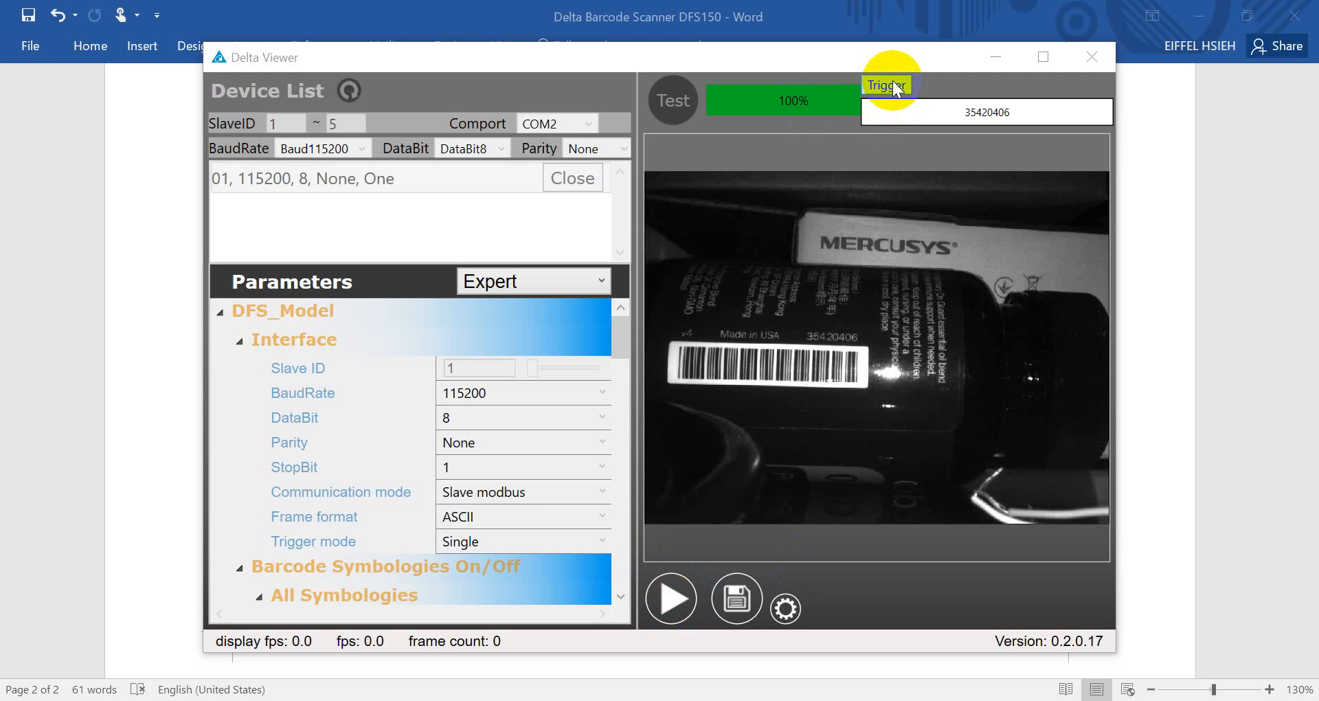
Trigger further decodes ending with FS150R46T20370004 from the scanner's own label.
click(894, 84)
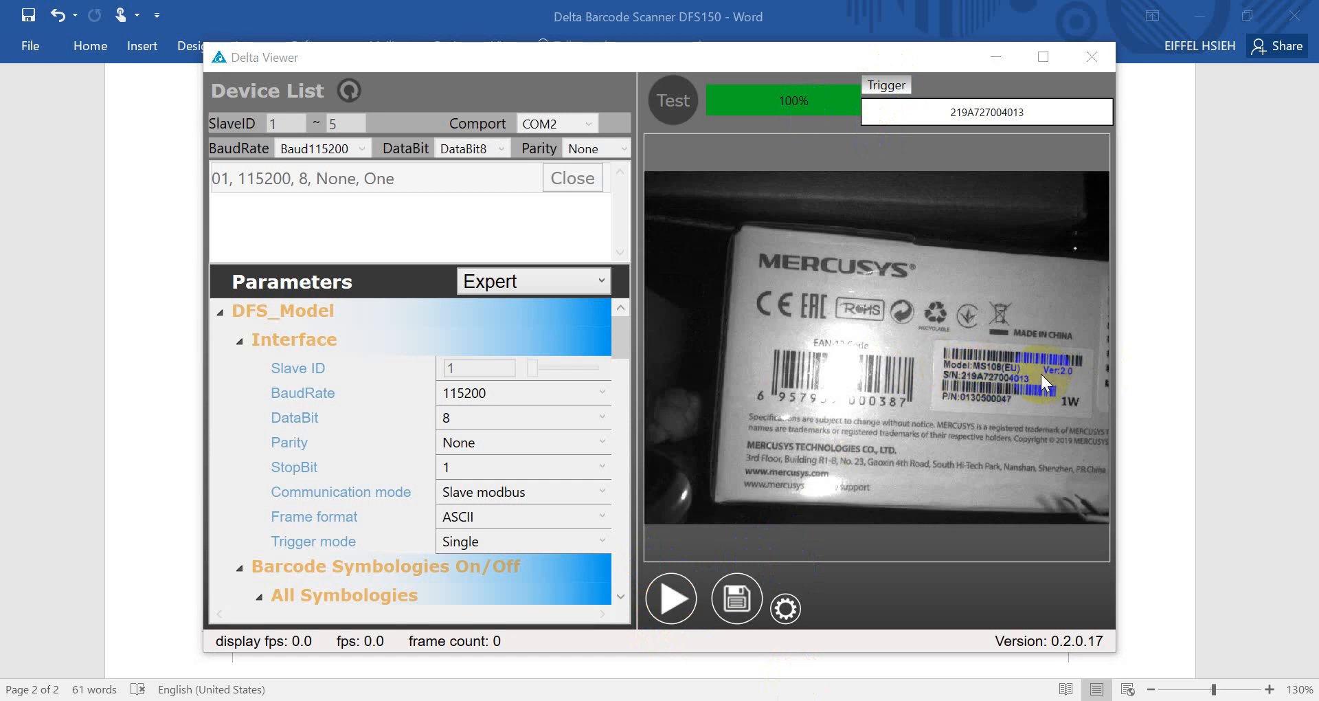
click(878, 82)
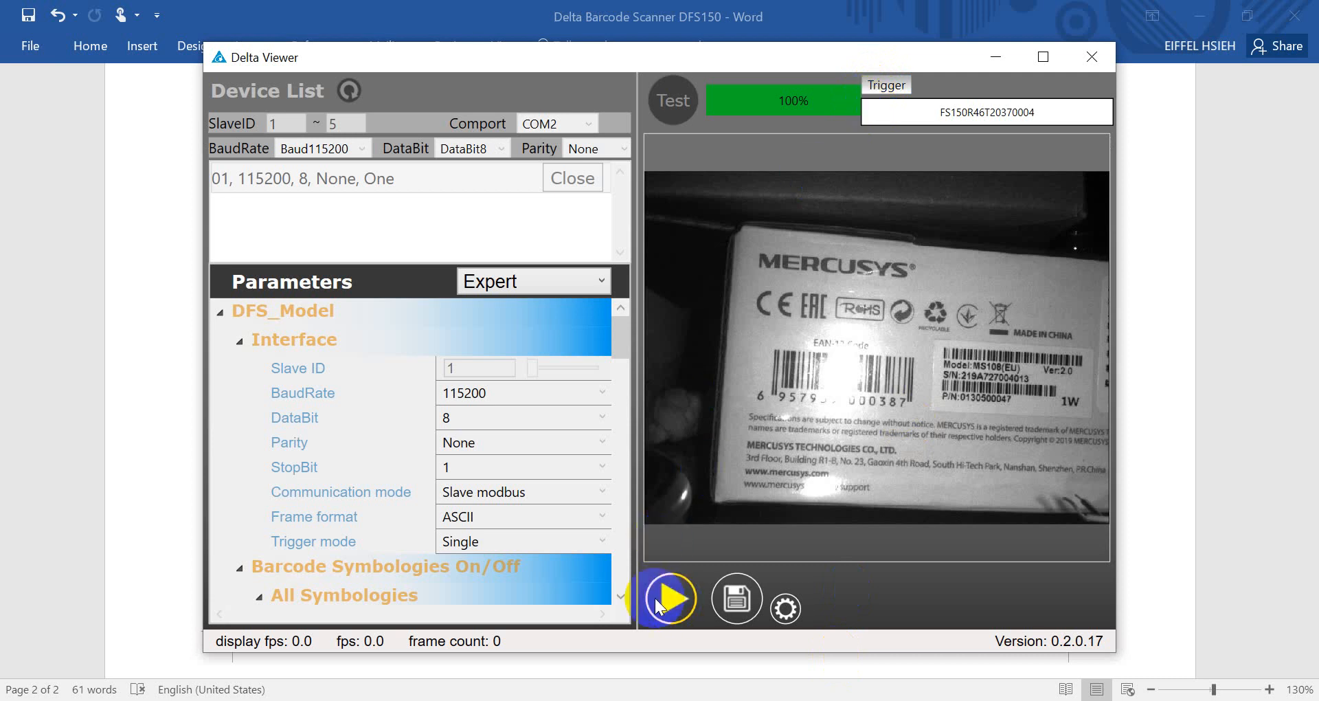
click(668, 597)
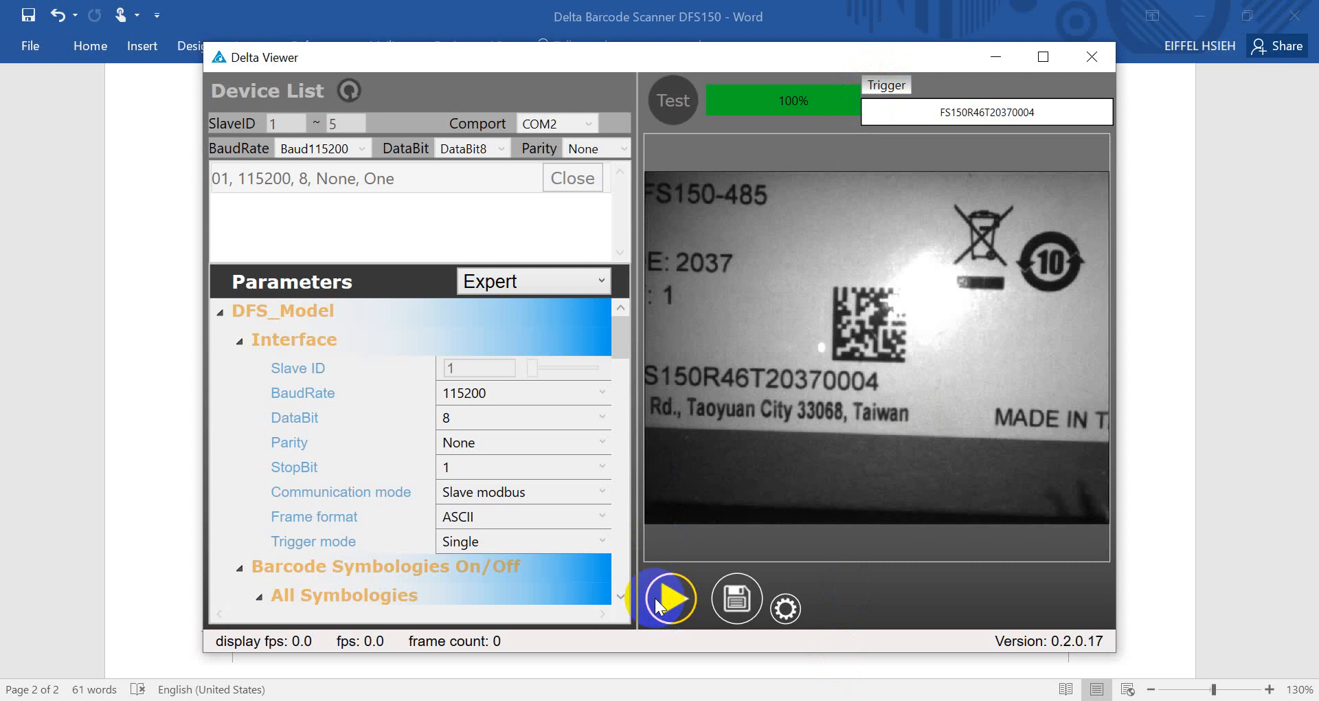